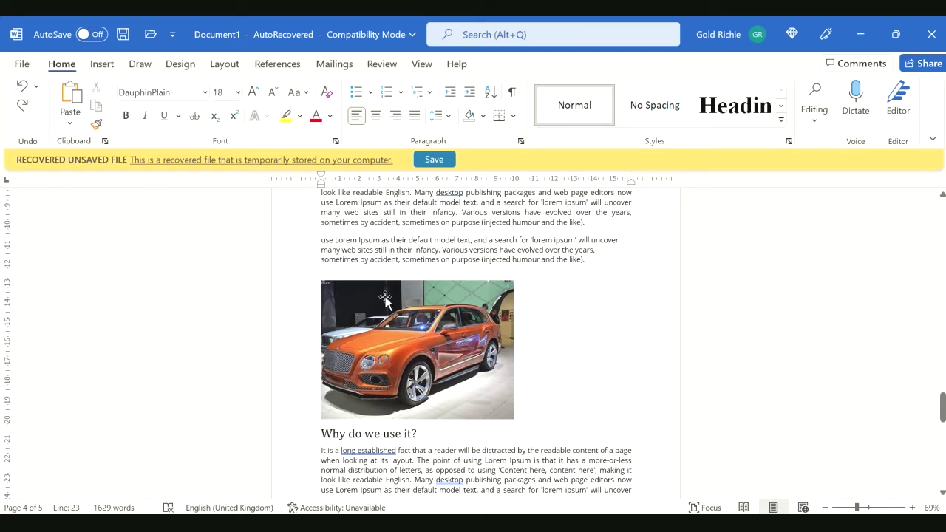
Select the car photo and bring up the Layout tab's Position choices.
click(421, 326)
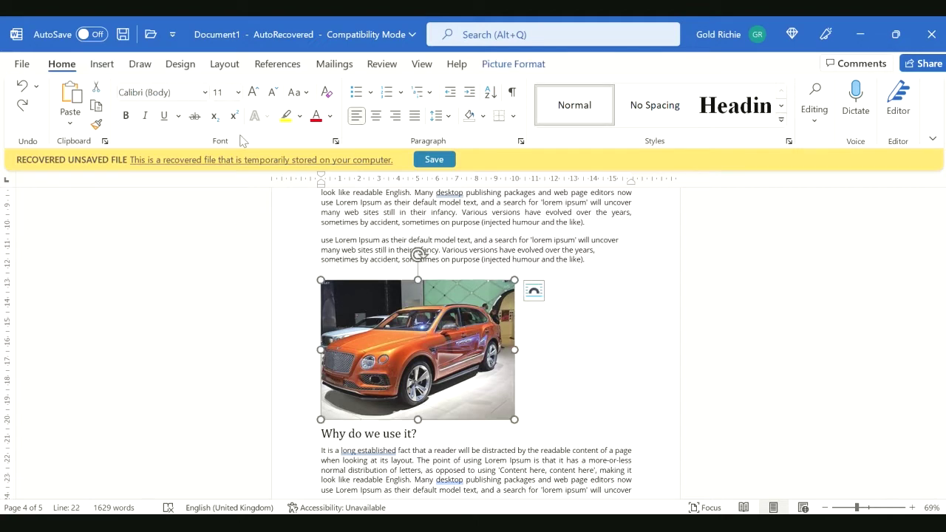
click(229, 70)
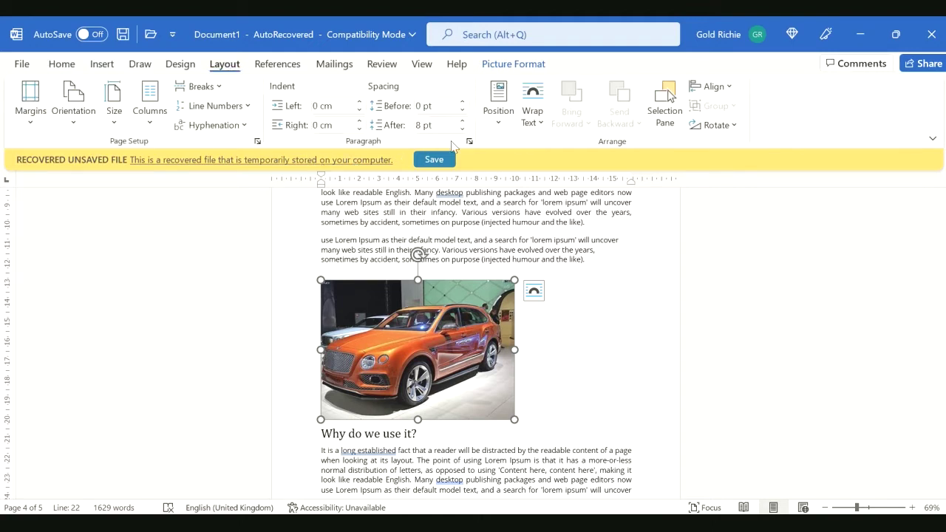
click(498, 131)
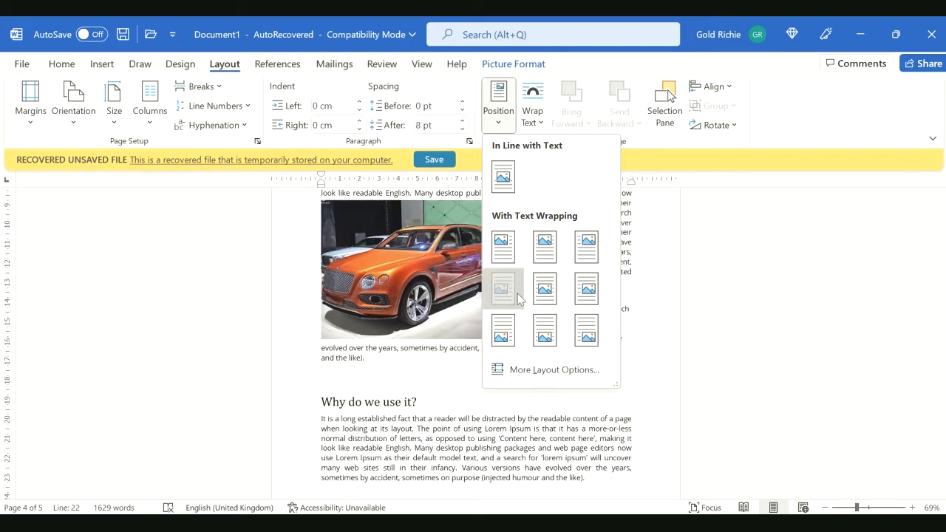
Place the car photo middle-left with square wrapping, then open its full layout settings.
click(518, 295)
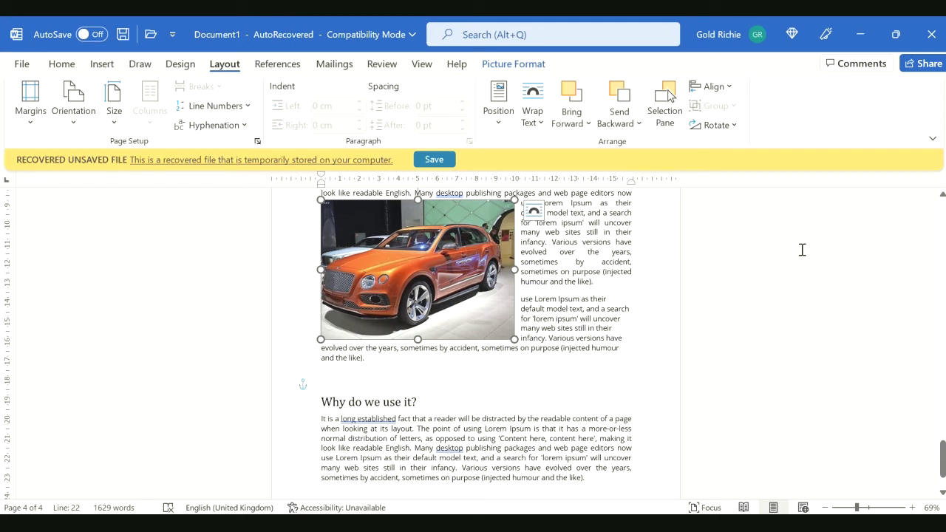
click(942, 196)
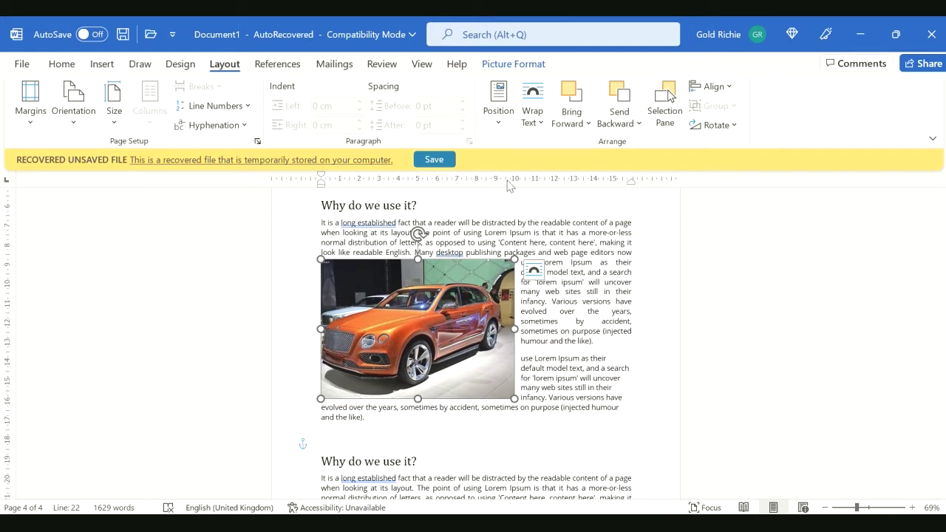
click(500, 127)
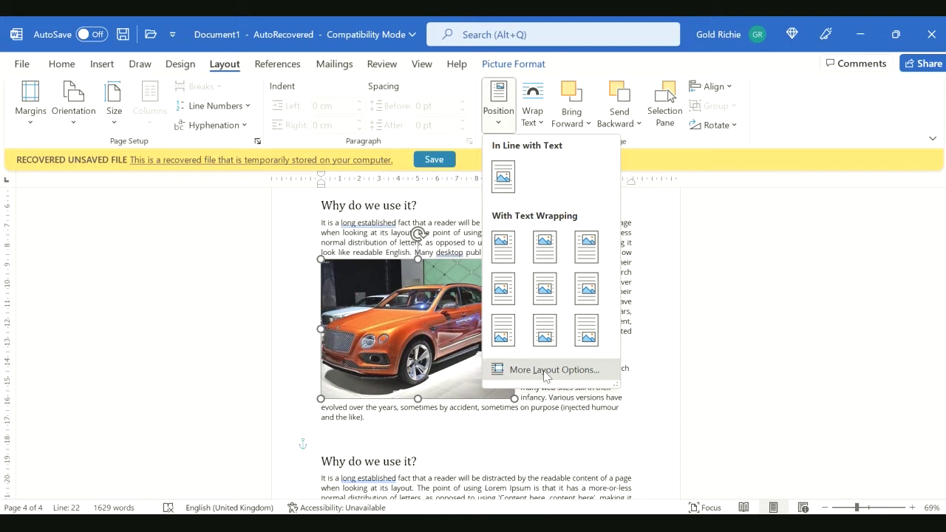
click(546, 371)
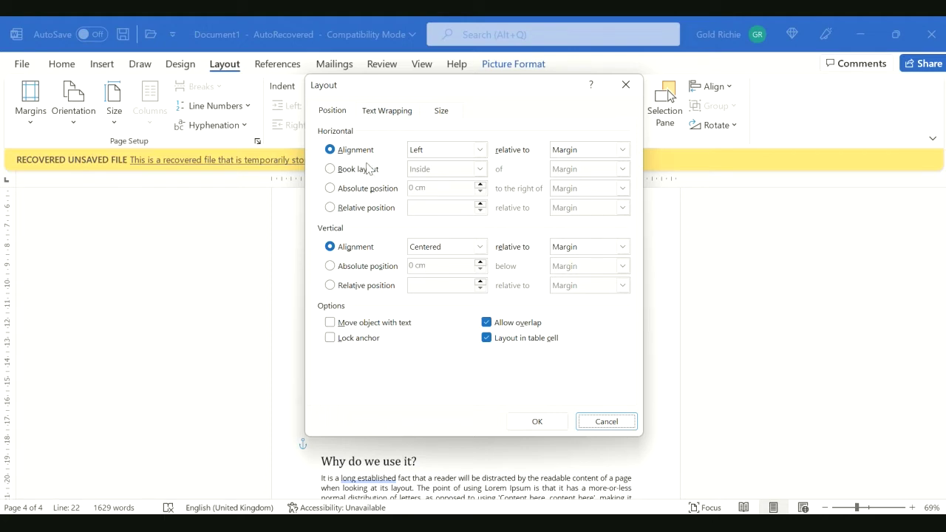
Try Centered alignment and book layout for the photo's horizontal position.
click(480, 150)
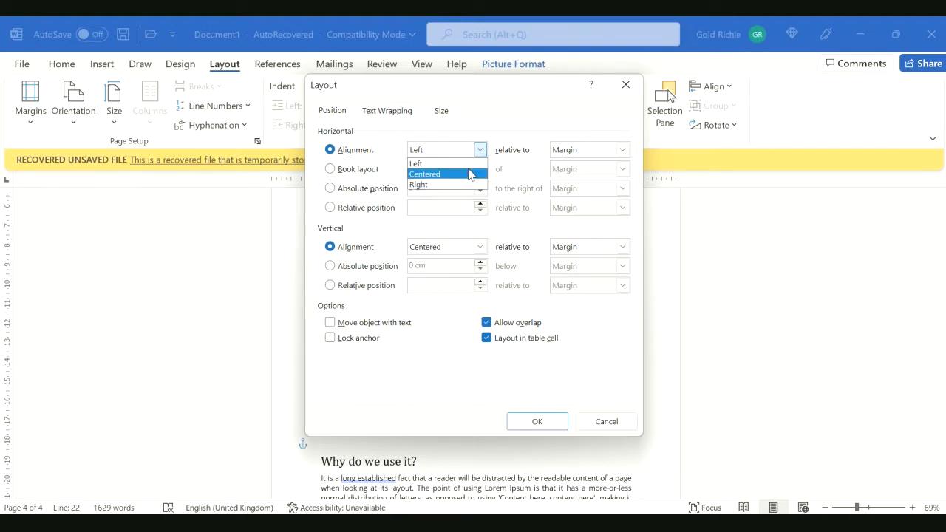
click(469, 175)
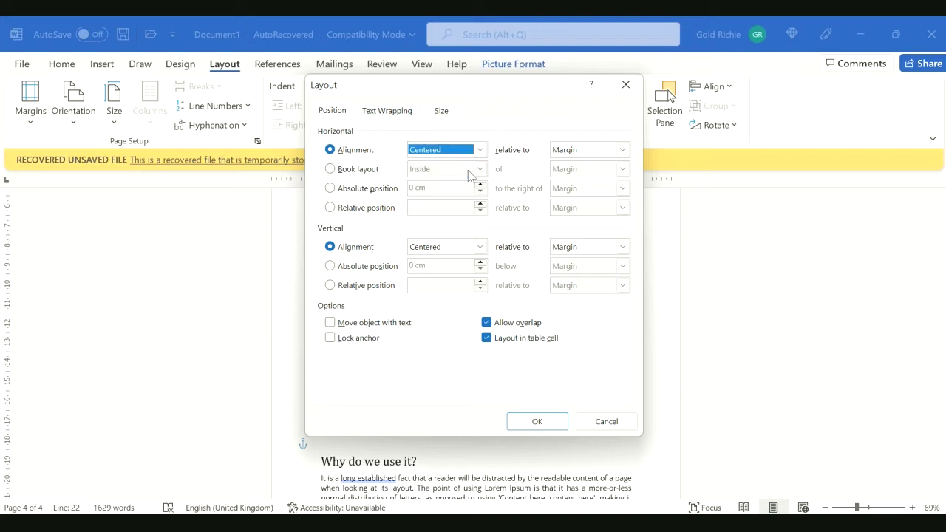
click(376, 170)
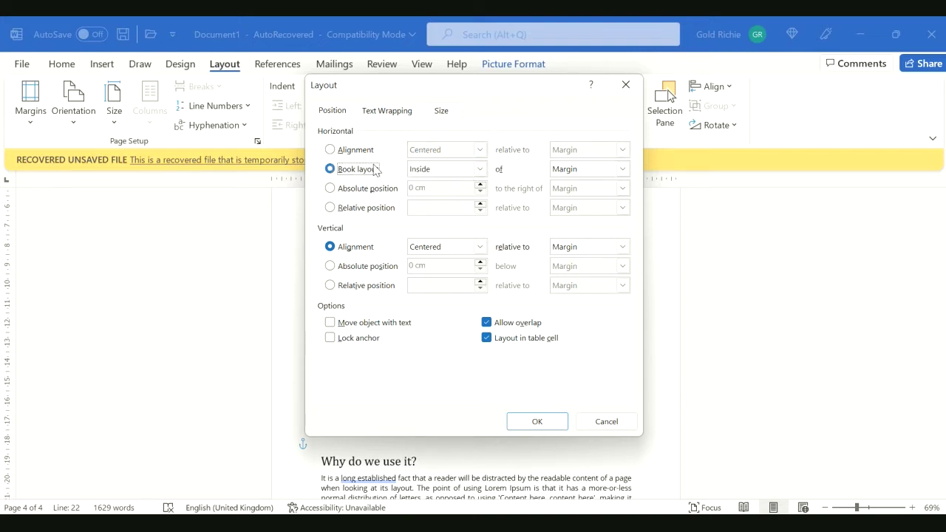
click(466, 172)
click(466, 171)
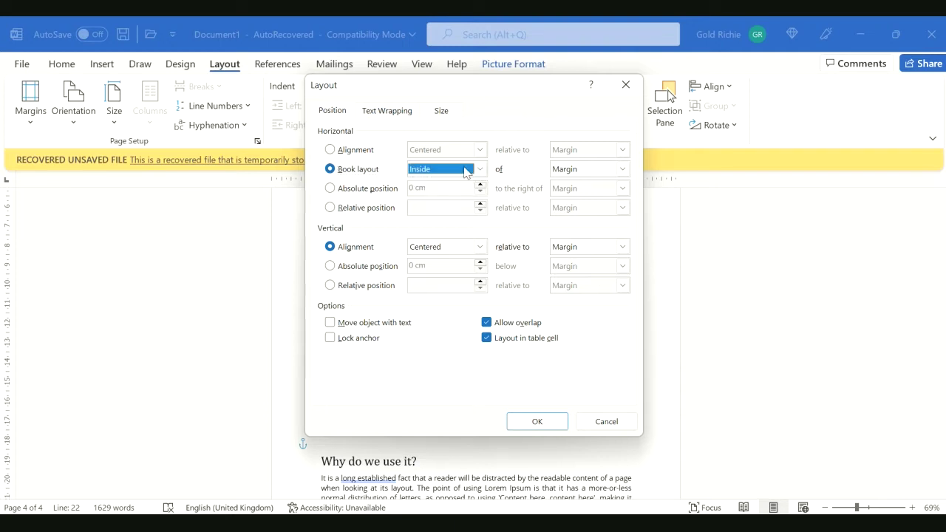
Set the horizontal position to absolute 0 cm right of the margin and apply it.
click(391, 190)
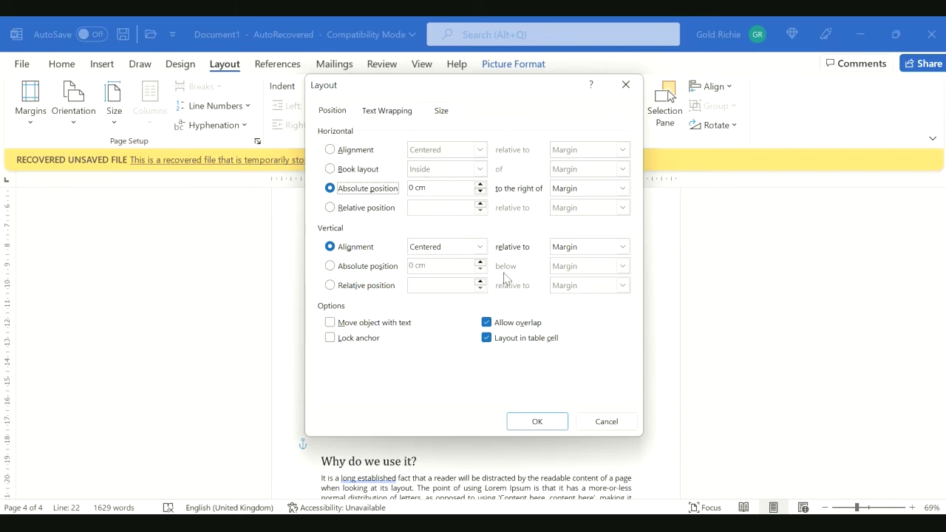
click(538, 423)
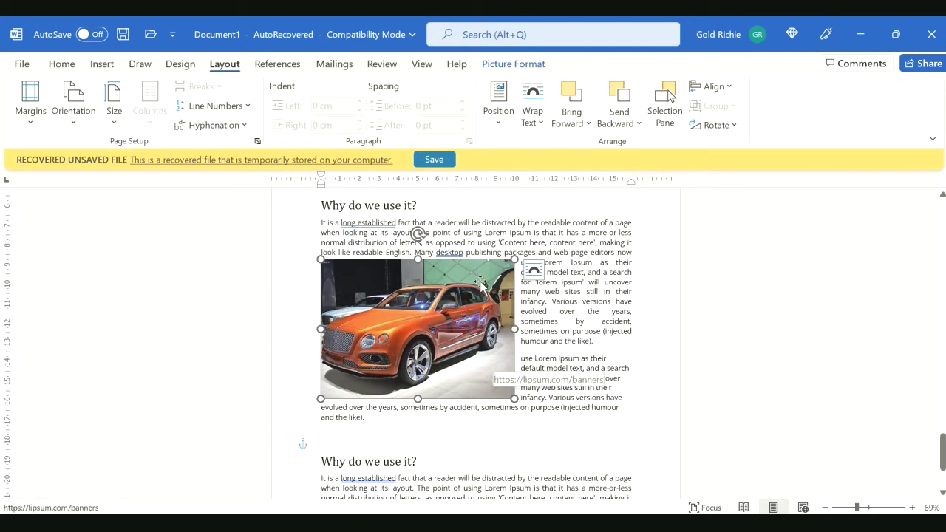
click(502, 126)
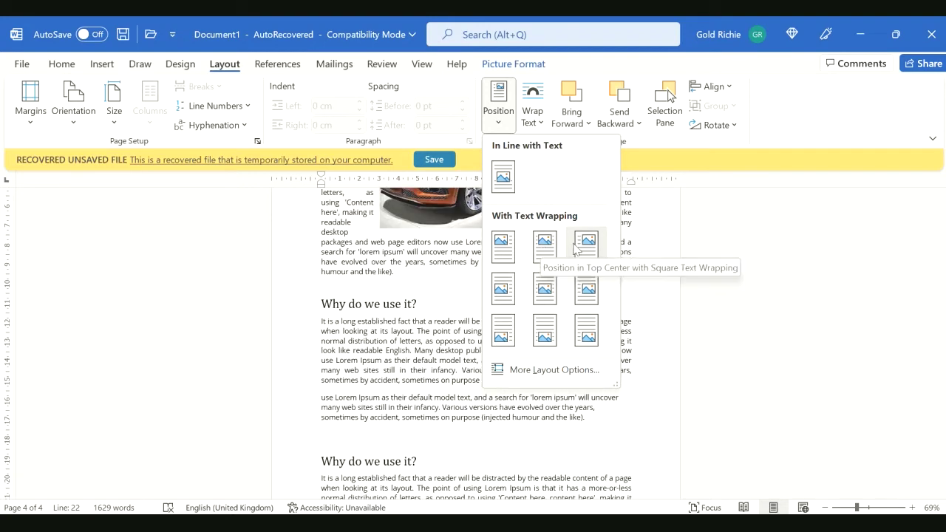
Move the car photo to middle-right with square text wrapping.
click(577, 286)
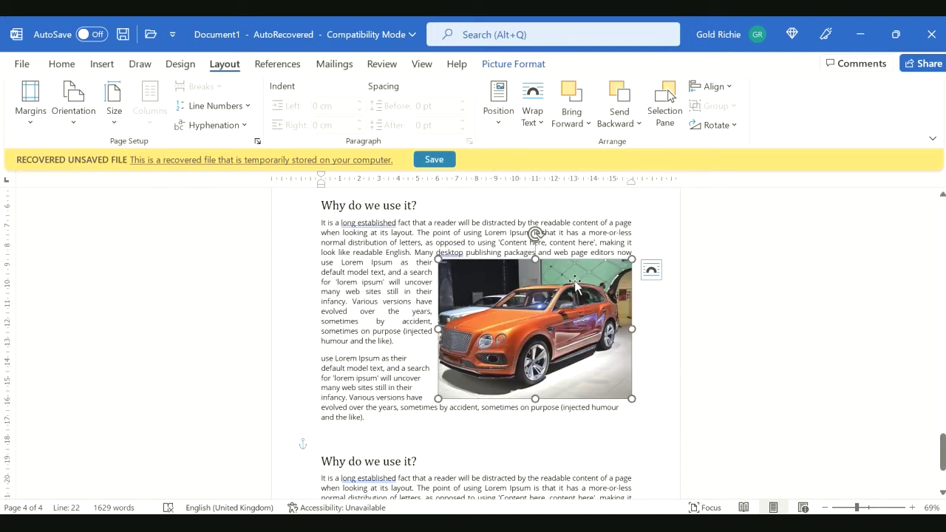
click(533, 127)
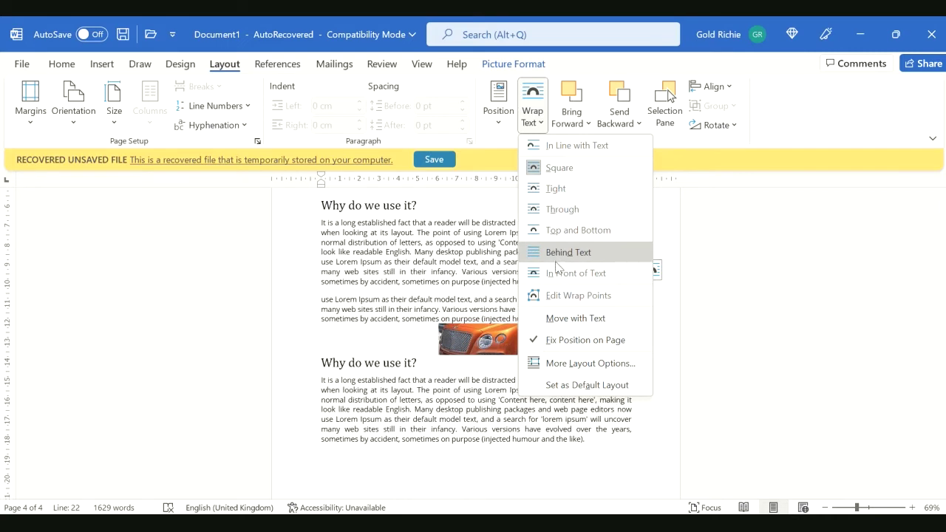
Switch the car photo to Tight wrapping and start editing its wrap points.
click(558, 194)
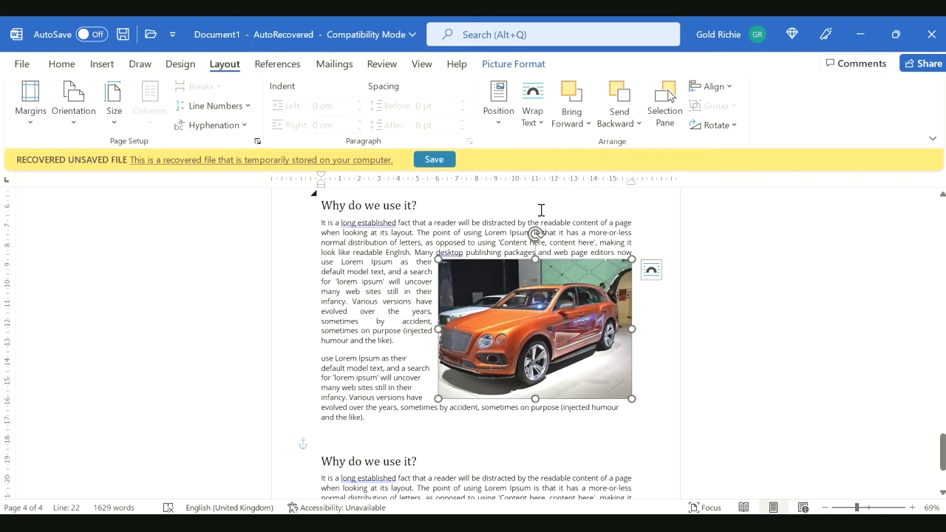
click(541, 123)
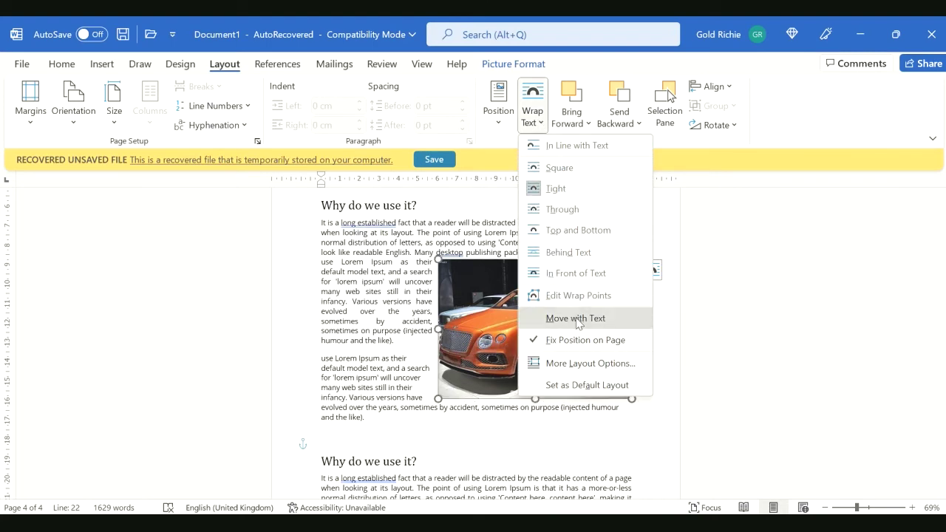
click(578, 295)
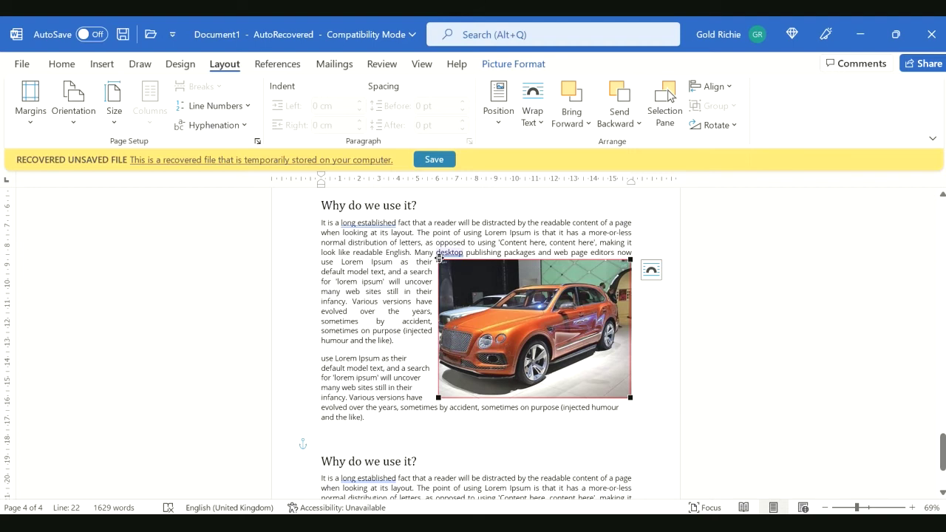
Drag the top-left wrap points into the car so text flows into its upper-left corner.
drag(439, 258, 477, 284)
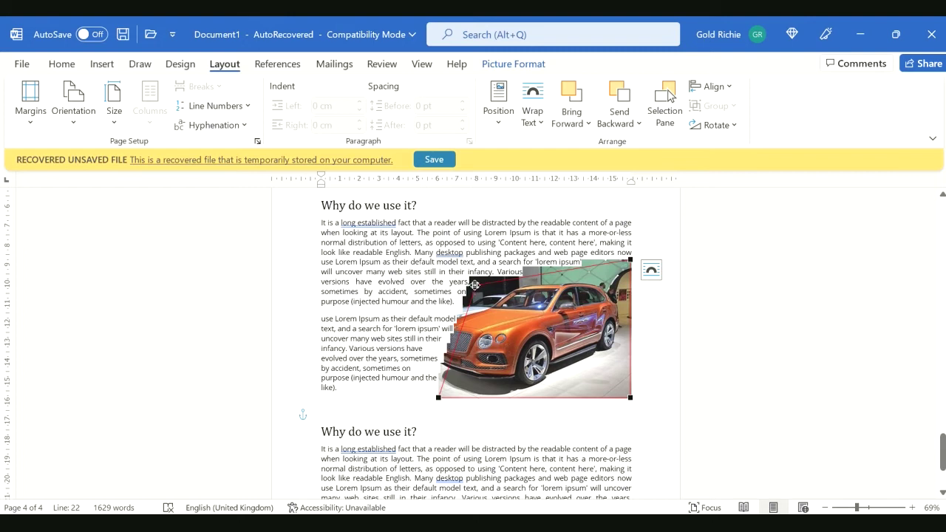
drag(475, 285, 526, 316)
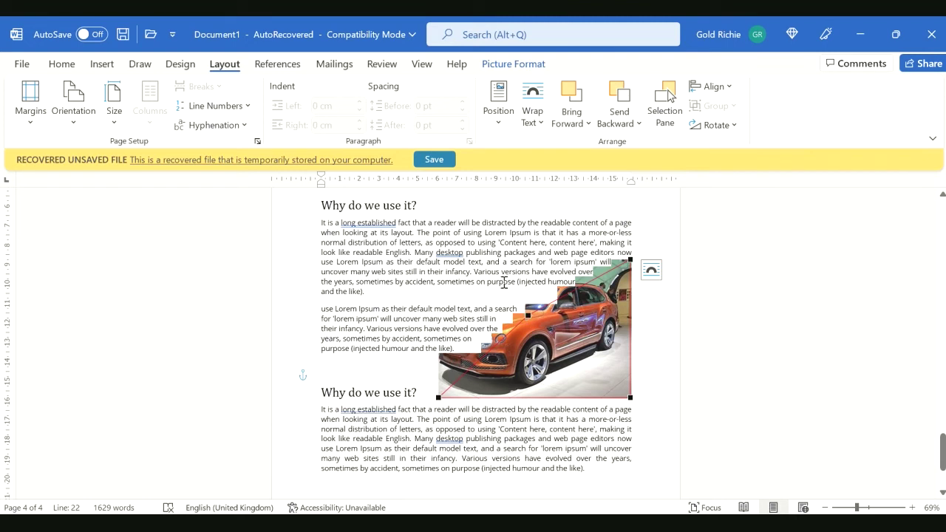
click(504, 283)
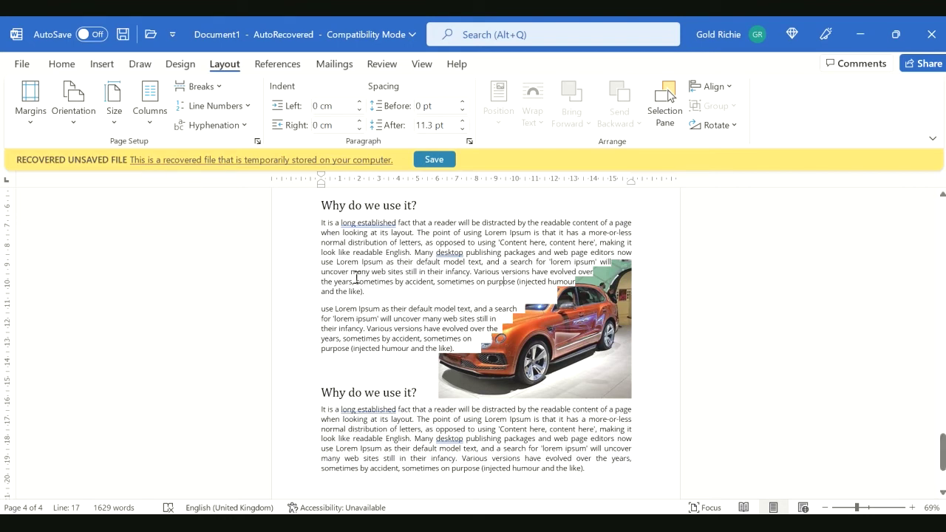
click(509, 358)
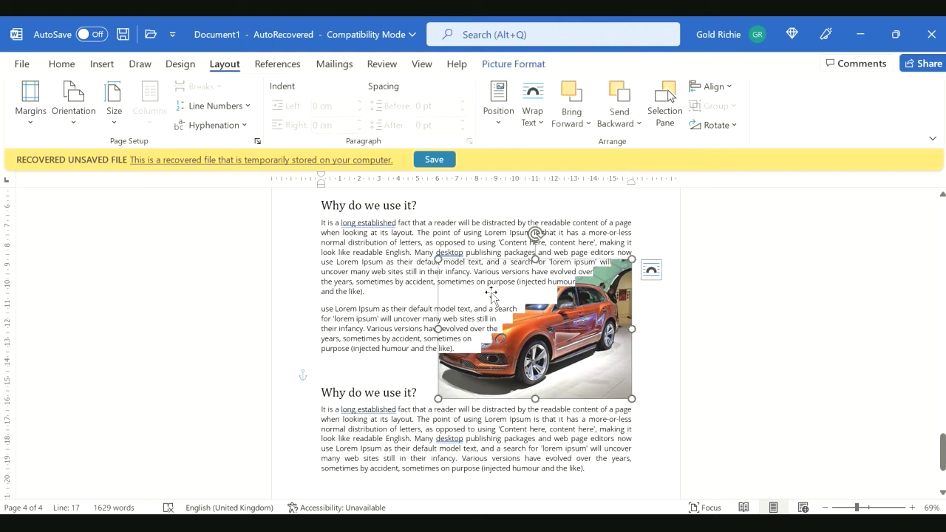
Fix the photo on the page with square wrapping and drag it back beside the right margin.
click(650, 273)
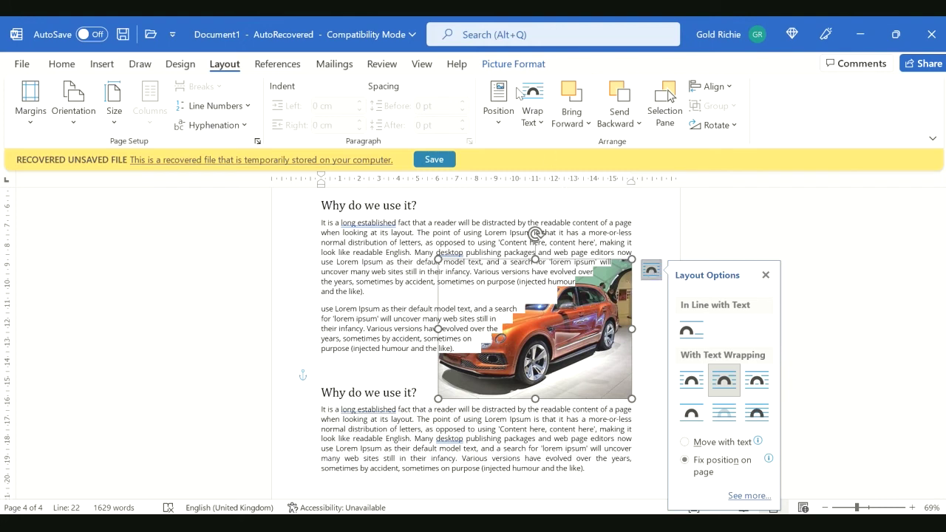
click(542, 120)
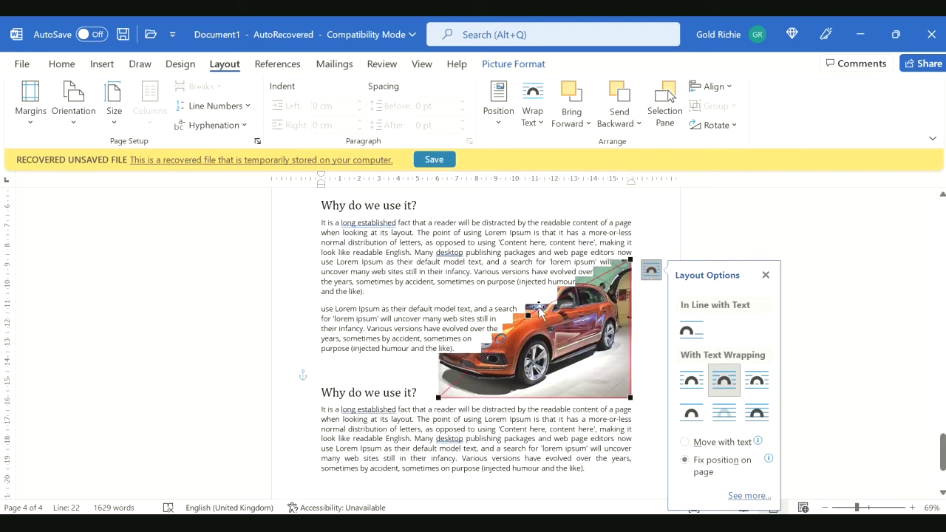
drag(526, 317, 443, 260)
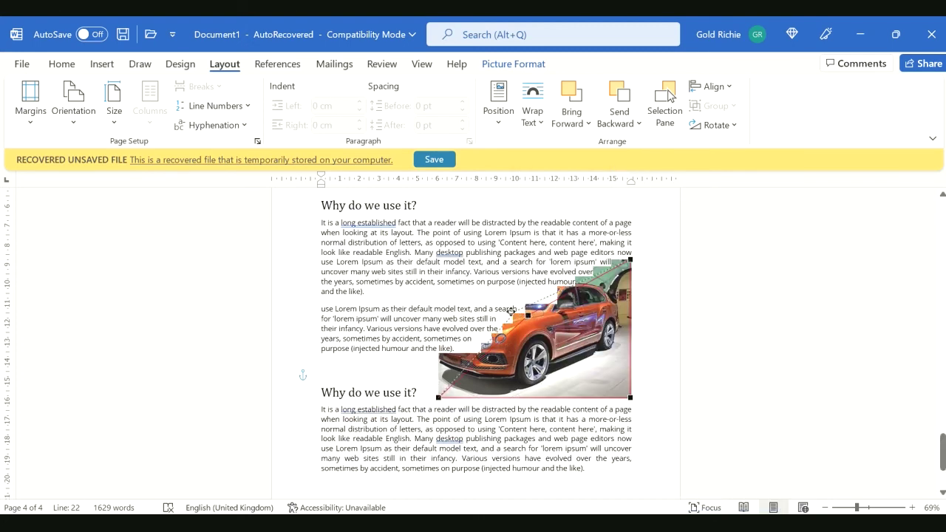
drag(442, 260, 442, 260)
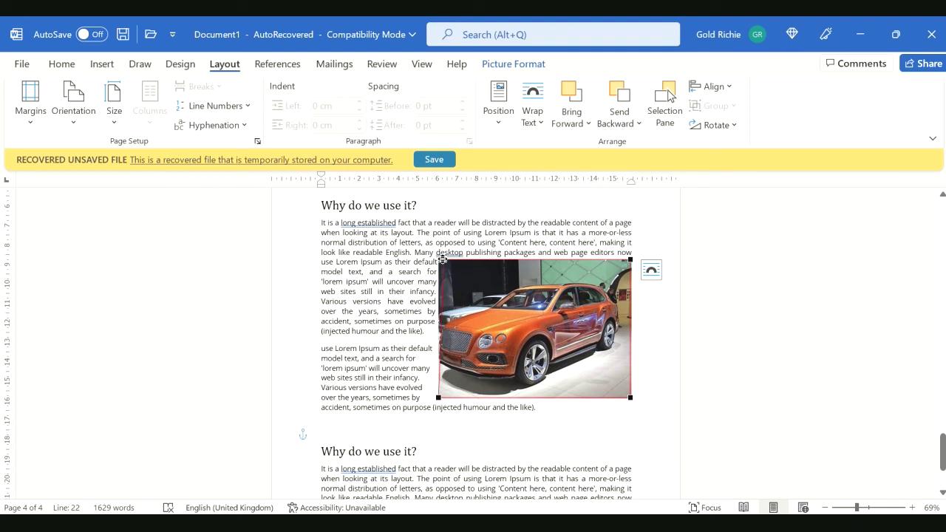
drag(442, 261, 439, 258)
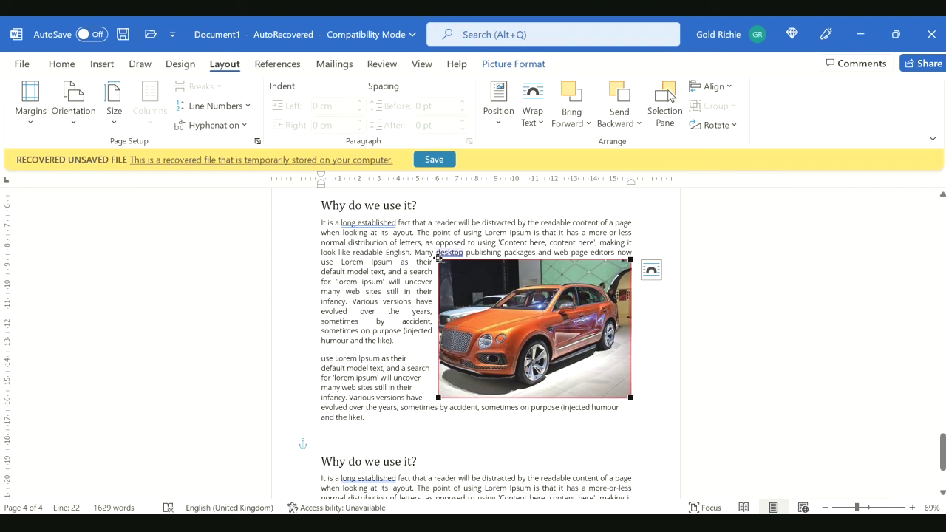